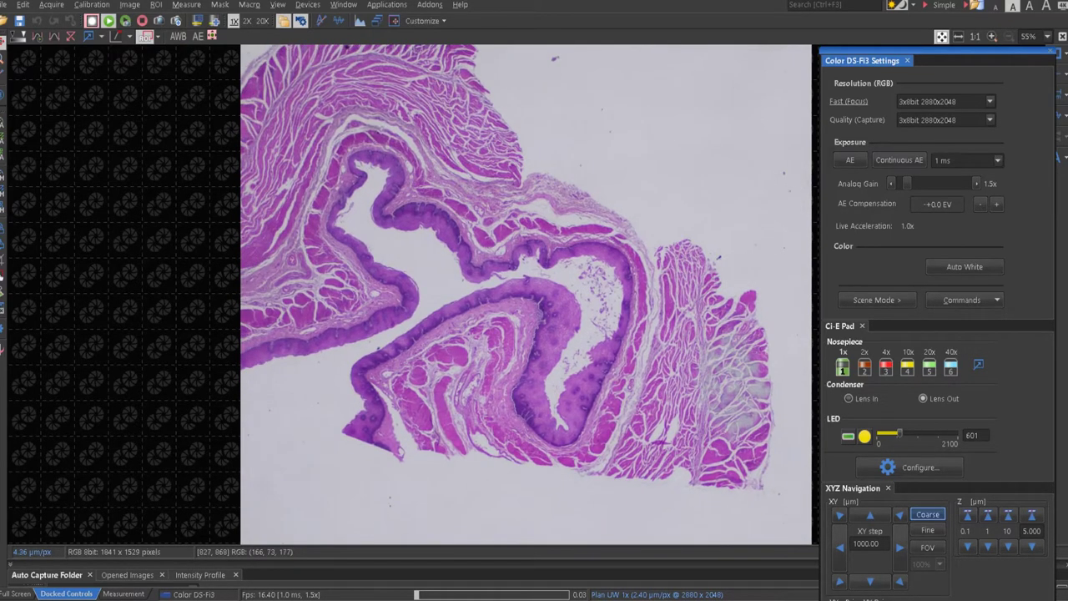
# Switch to 20x via 2x, capture a frame of the 20x view, then return to 2x.
pyautogui.click(247, 20)
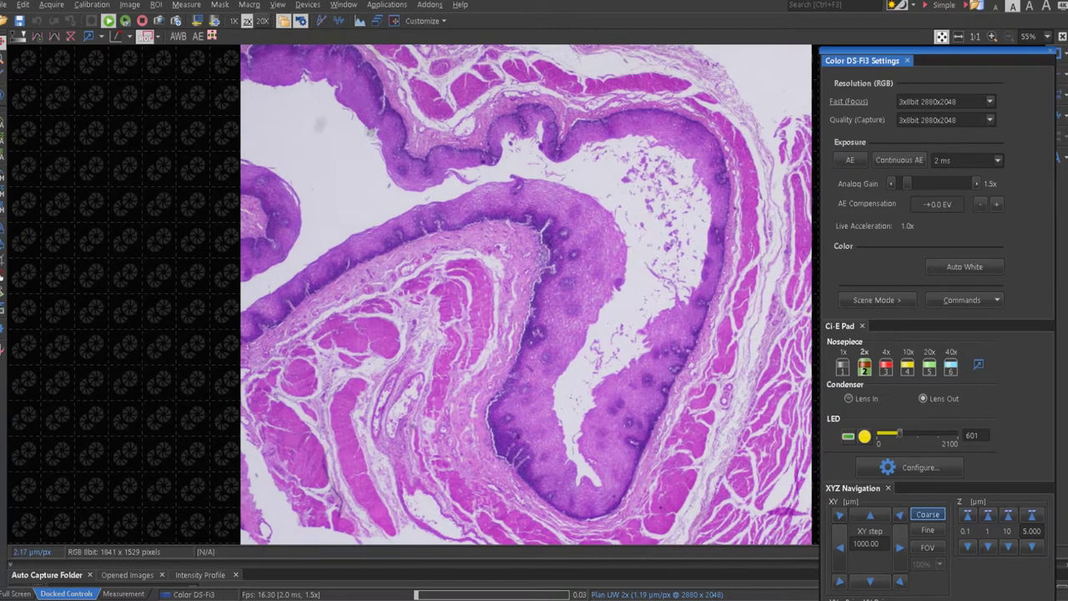
pyautogui.click(262, 20)
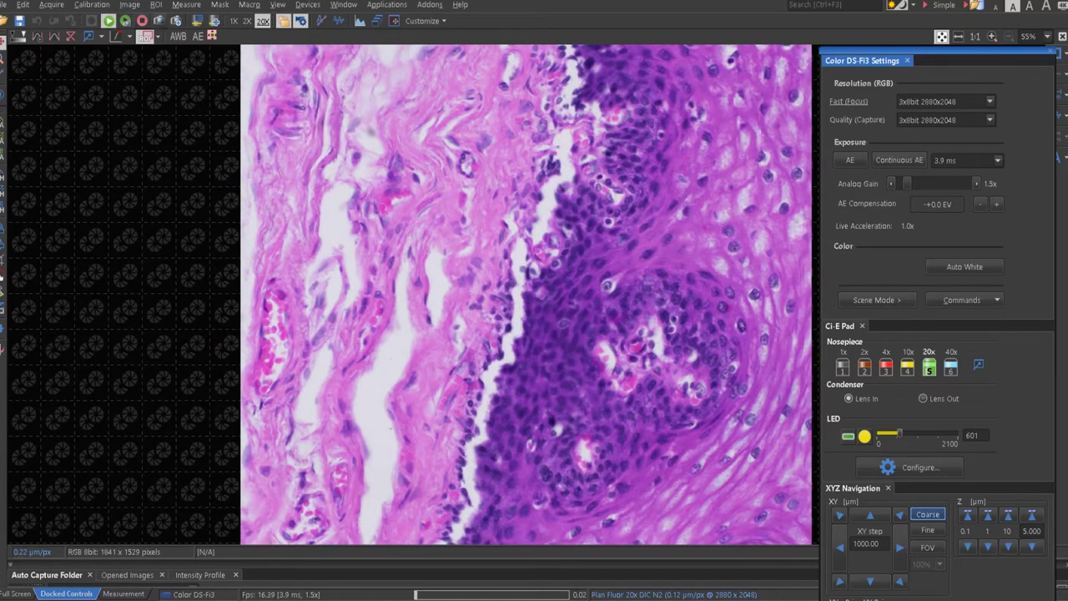
pyautogui.click(158, 21)
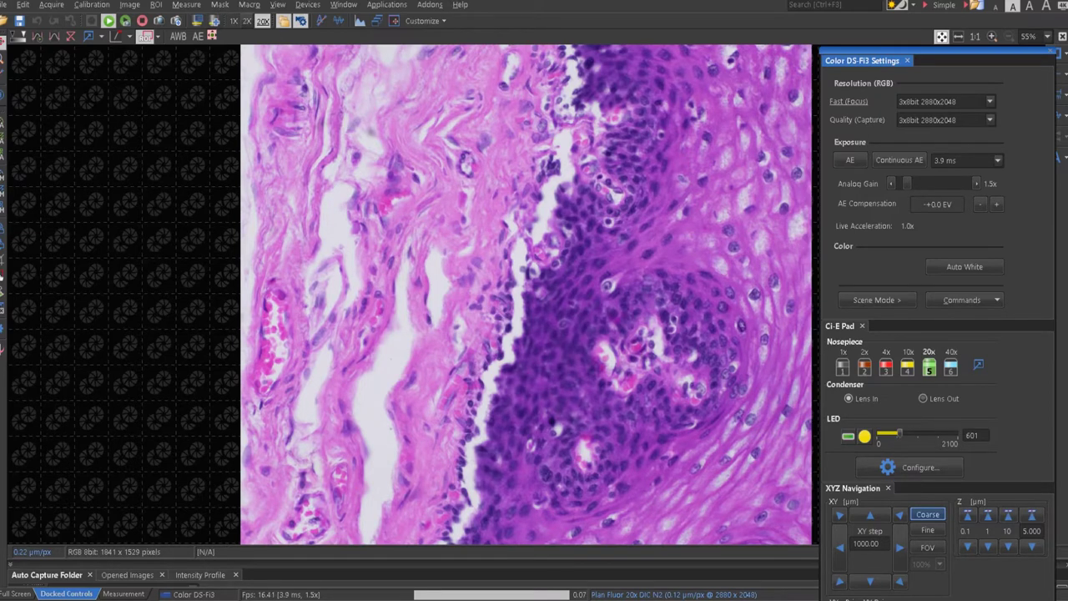
pyautogui.click(247, 21)
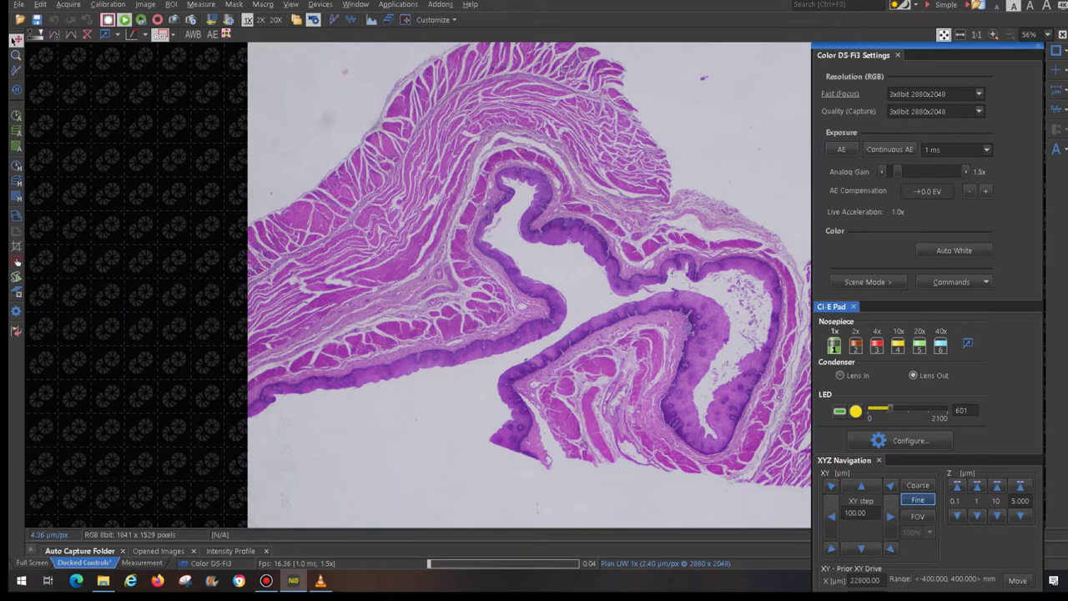
# Set coarse 1000 µm stage steps, magnify a spot near the tissue centre, and switch to 20x.
pyautogui.click(918, 485)
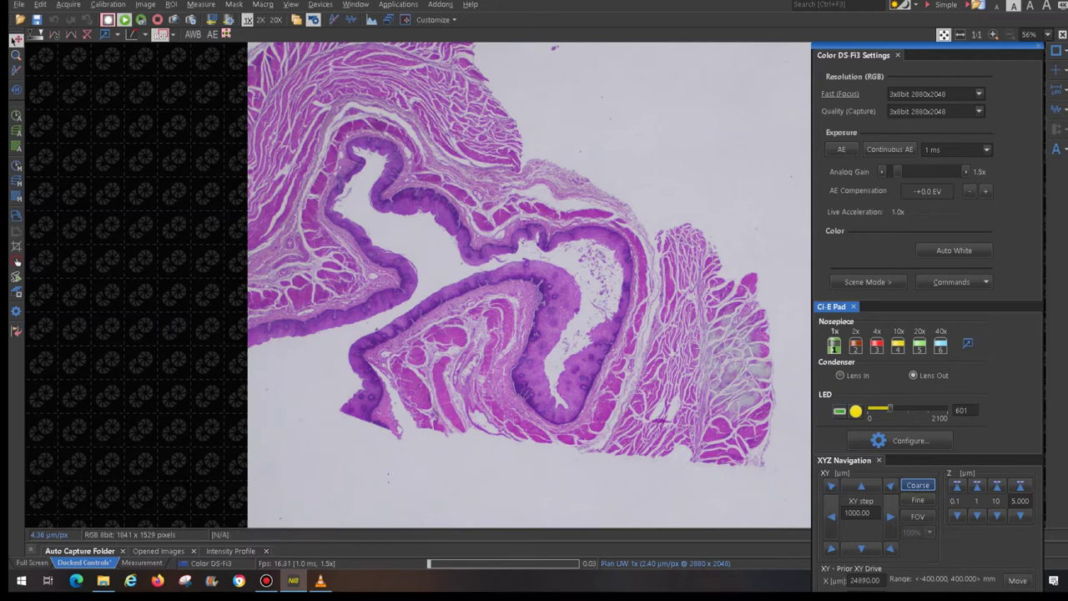
pyautogui.click(15, 55)
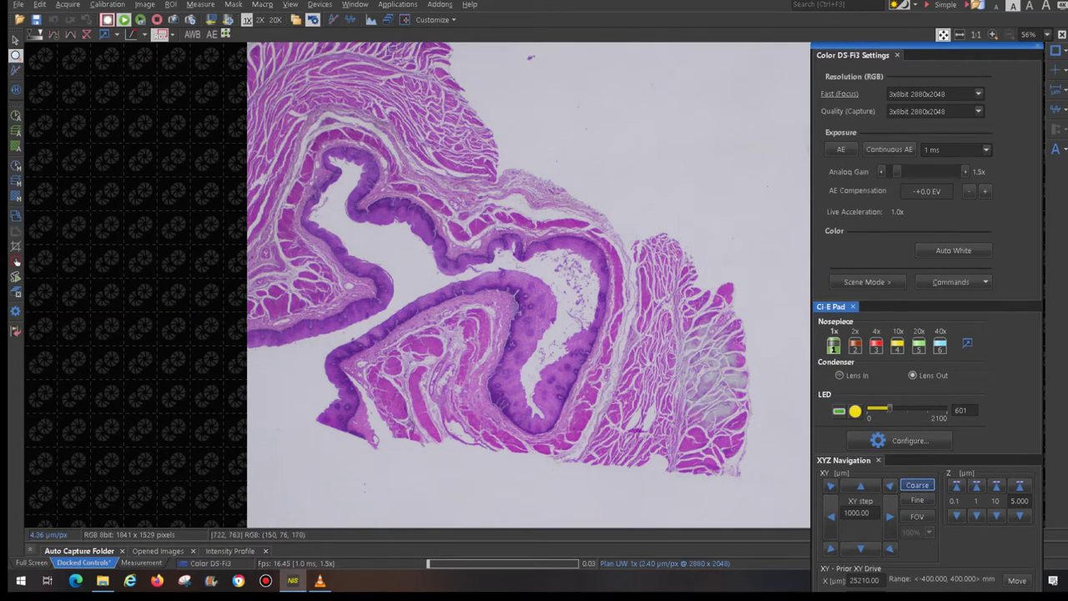
pyautogui.click(471, 280)
pyautogui.click(275, 20)
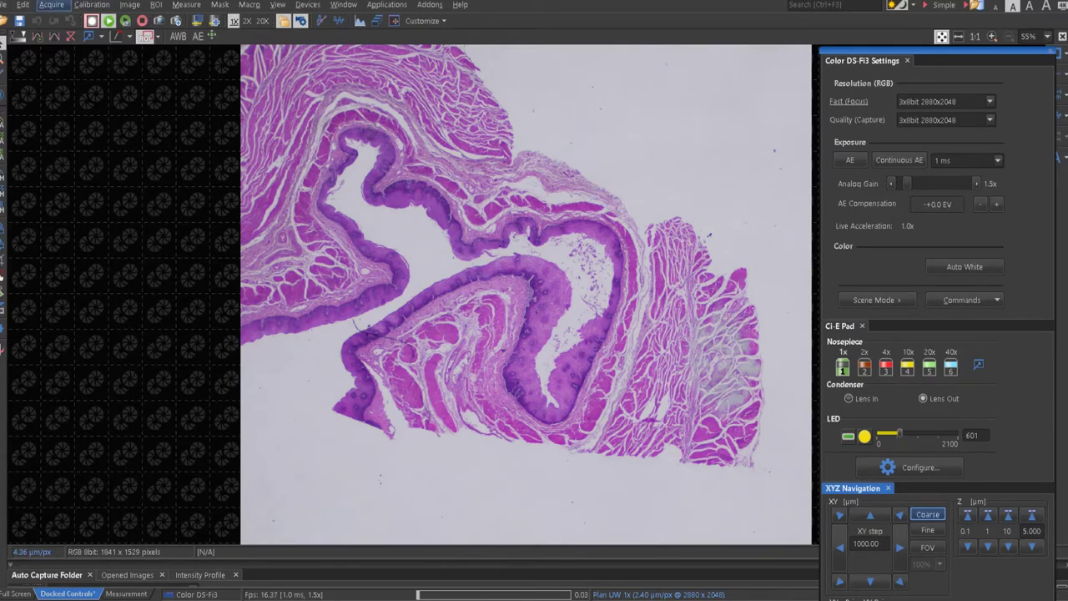
pyautogui.click(51, 4)
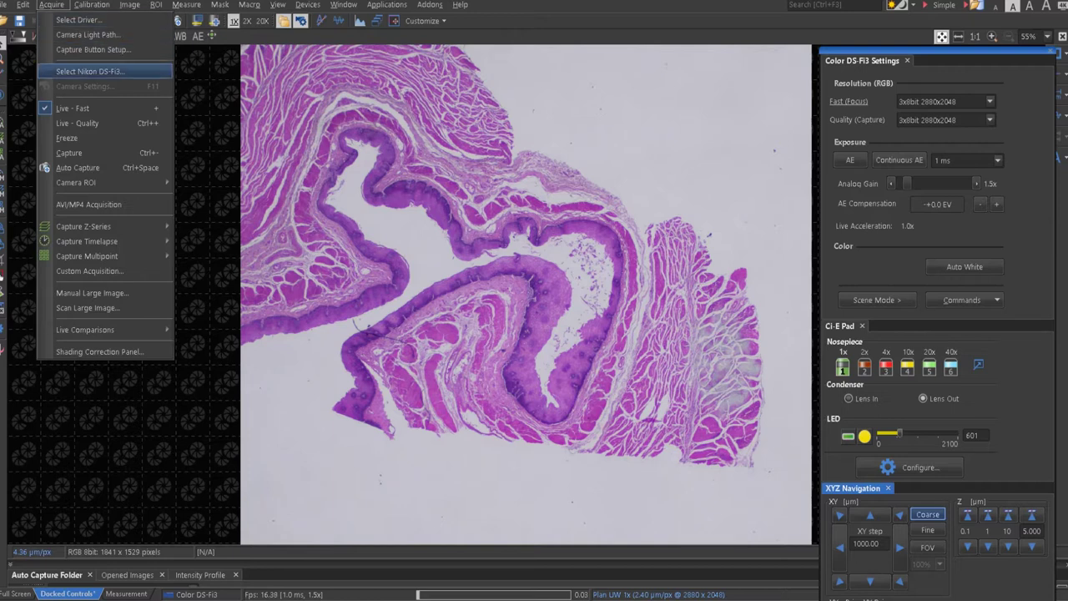
# Open the Scan Large Image settings from the Acquire menu.
pyautogui.click(88, 307)
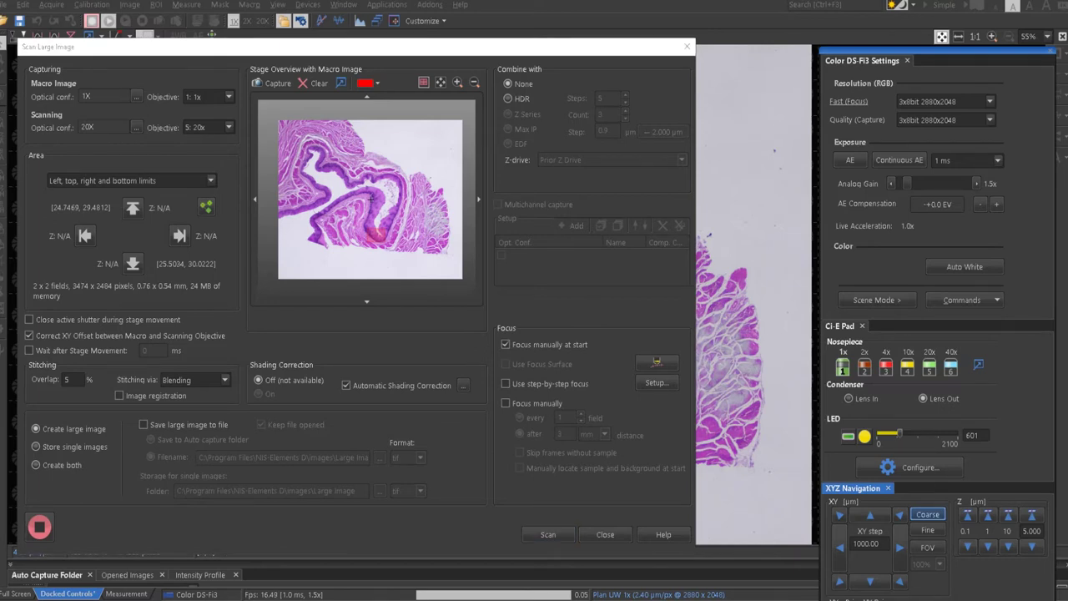
# Start a trial large-image scan with the 20x objective, confirming focus.
pyautogui.click(929, 364)
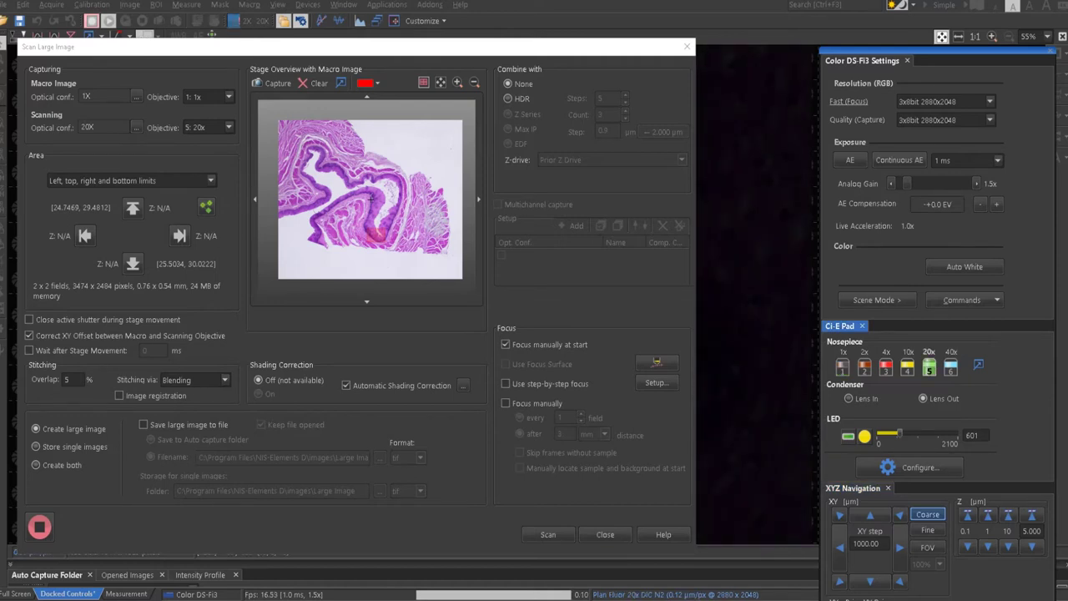
pyautogui.click(548, 534)
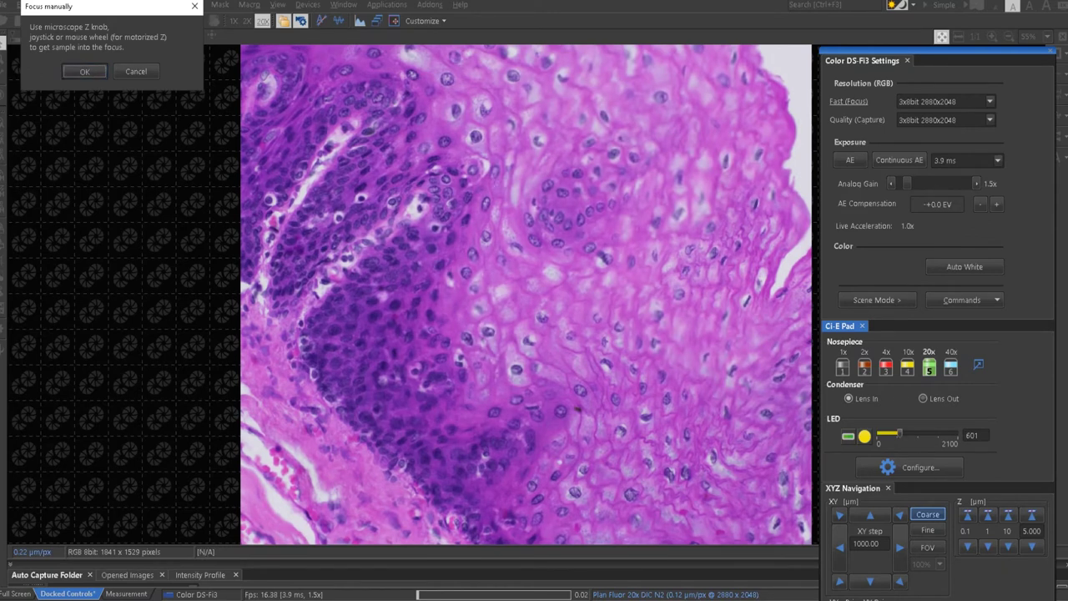
pyautogui.click(84, 71)
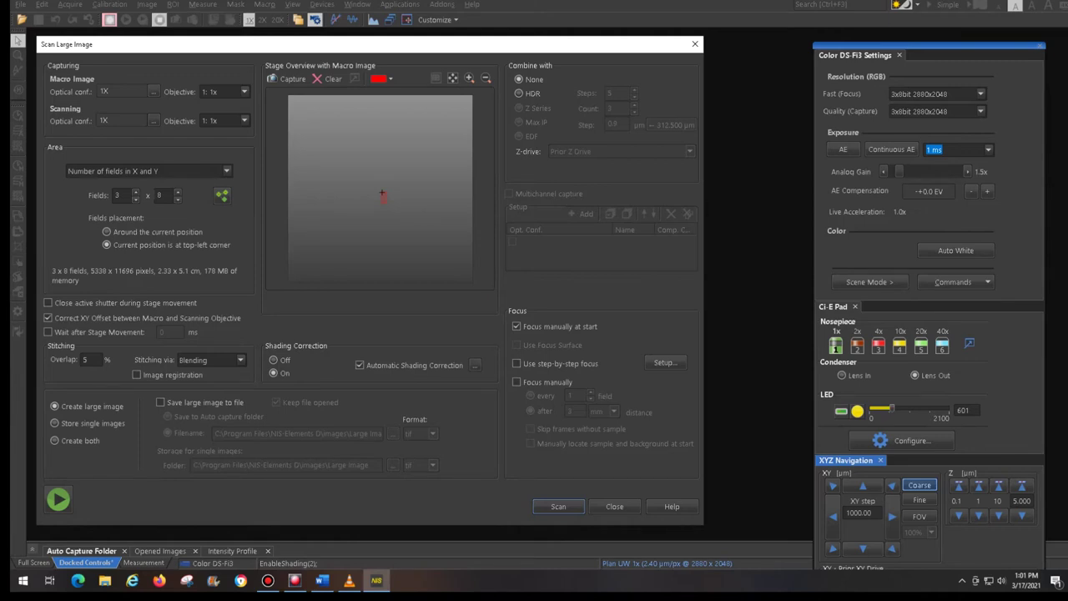
# Start the 3 x 8 field scan and confirm the manual focus prompt with Enter.
pyautogui.click(559, 506)
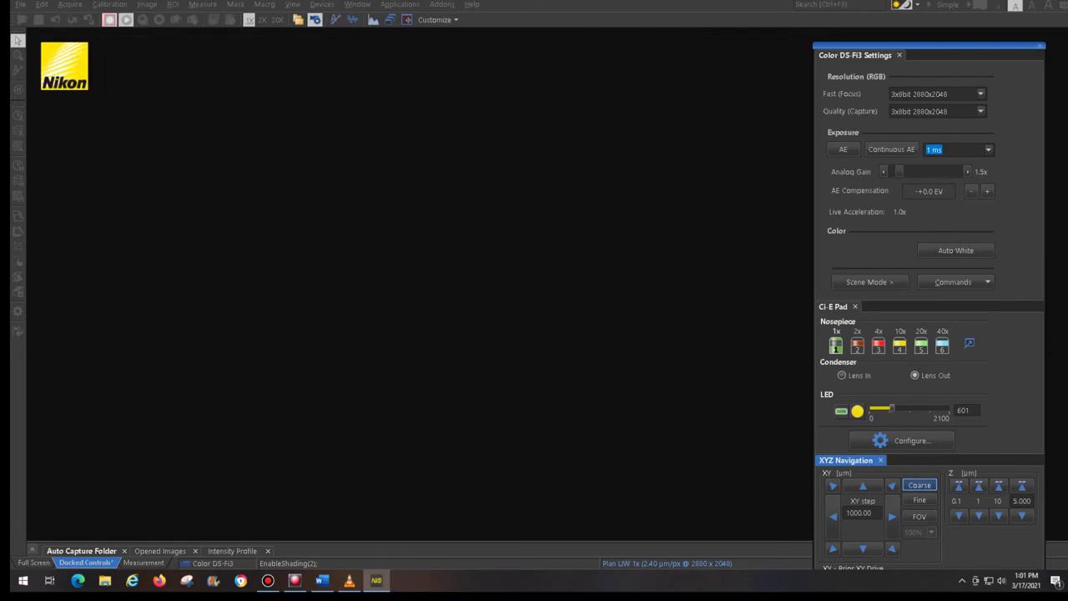
pyautogui.press('Return')
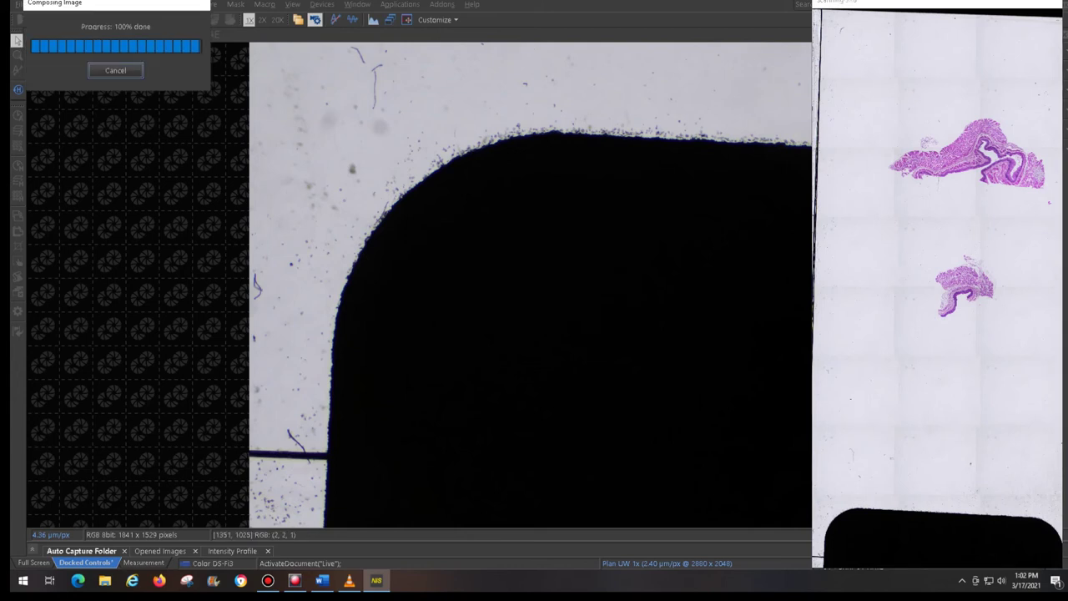
# Close the finished scan window to view the 5339 x 11700 pixel stitched slide image.
pyautogui.press('Escape')
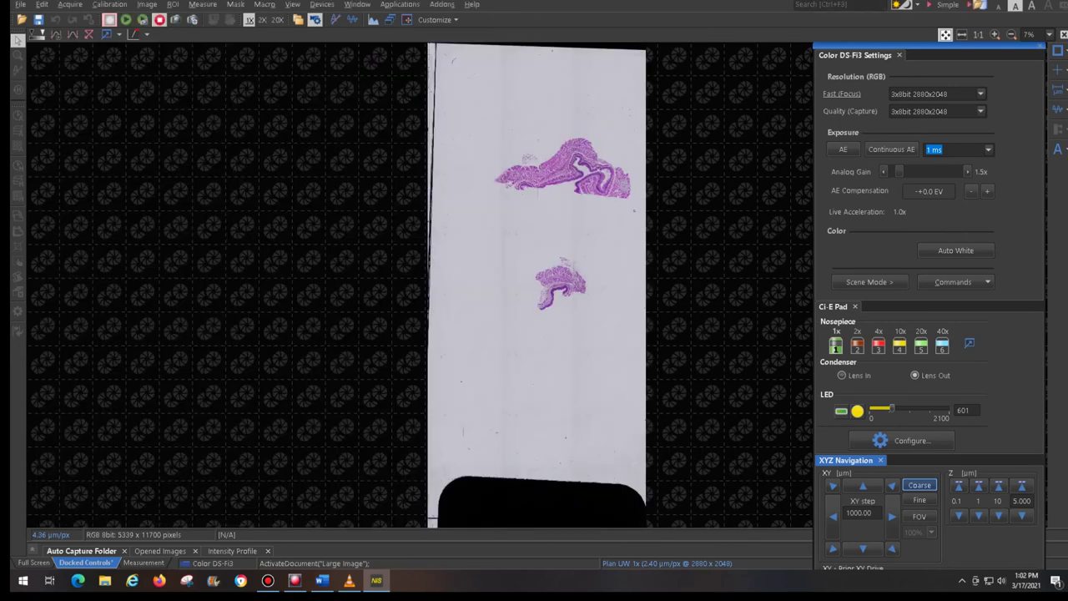